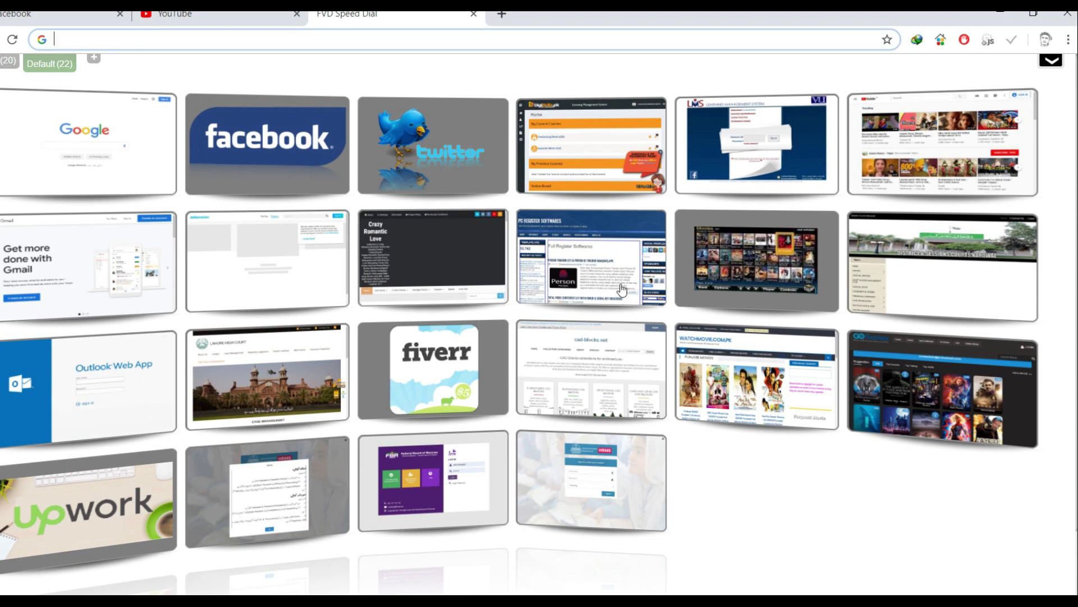
# Step: Open the Wondershare Filmora 9.1.2.7 Video Editor post on the PC Register Softwares blog
pyautogui.click(621, 288)
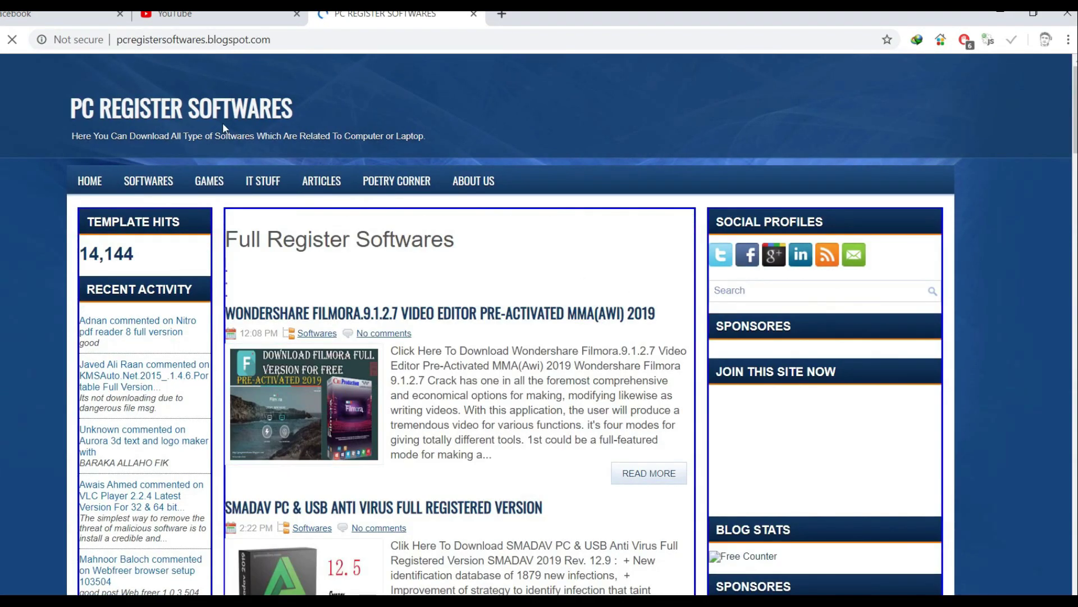
pyautogui.moveTo(116, 40); pyautogui.dragTo(269, 48)
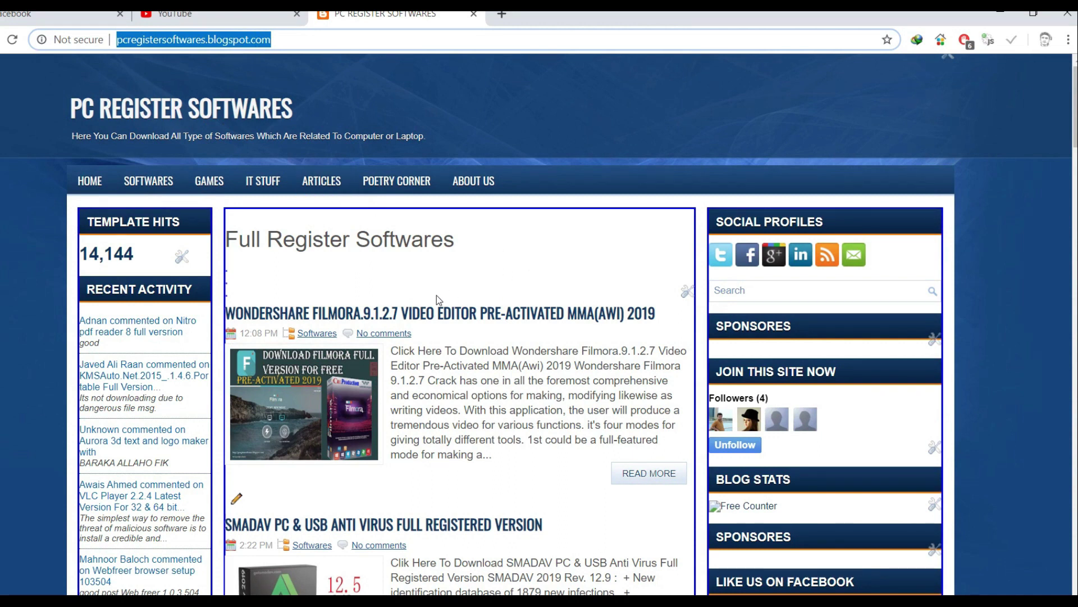
pyautogui.click(520, 281)
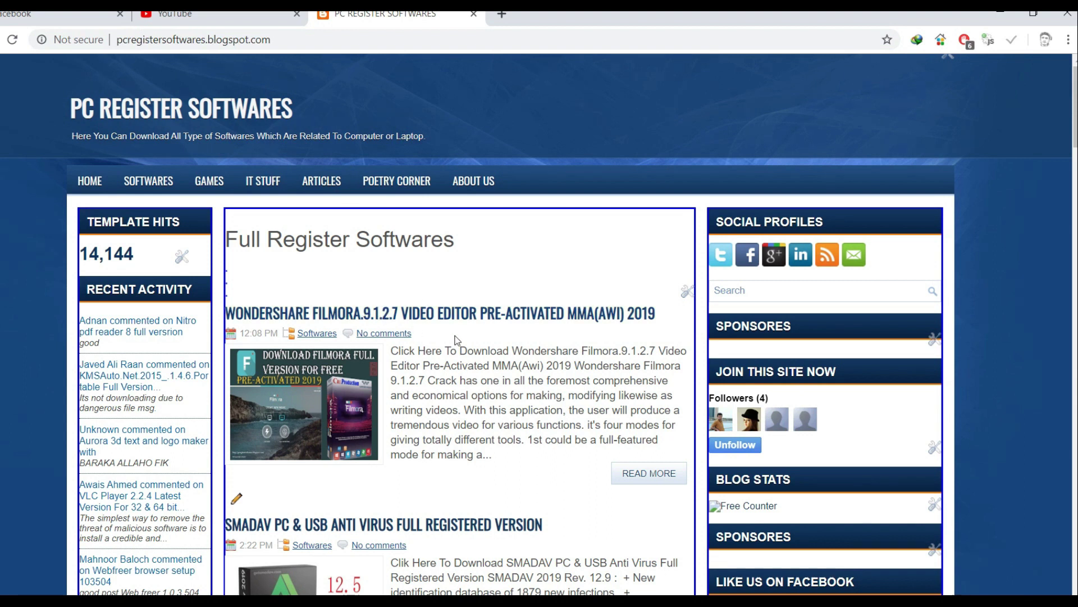
pyautogui.click(530, 314)
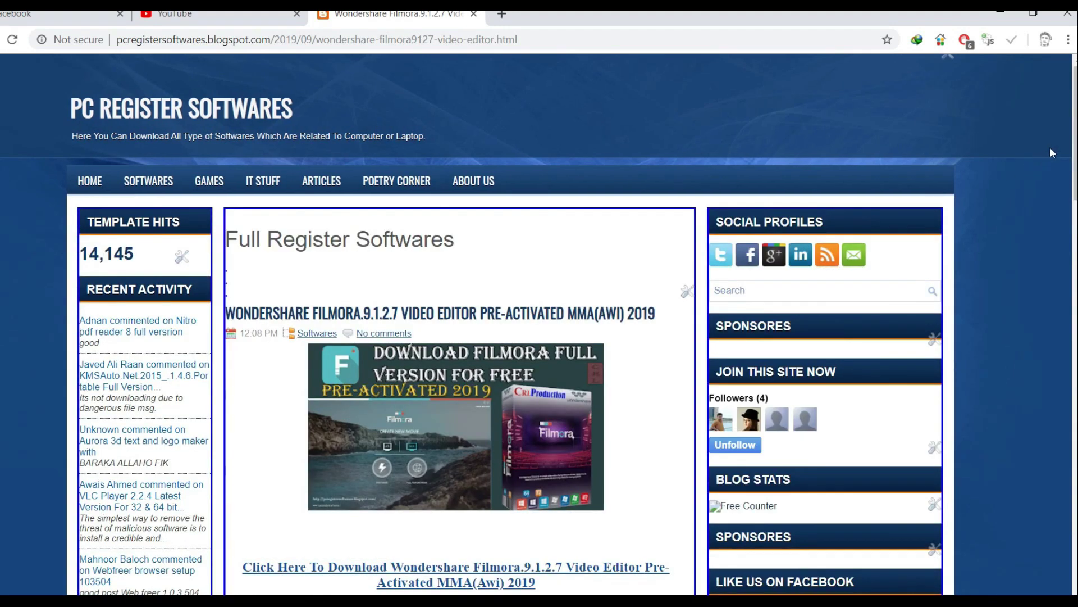
# Step: Download the Filmora 9.1.2.7 zip archive from the post's MediaFire page, saving it under Downloads\Compressed
pyautogui.scroll(-5, 607, 274)
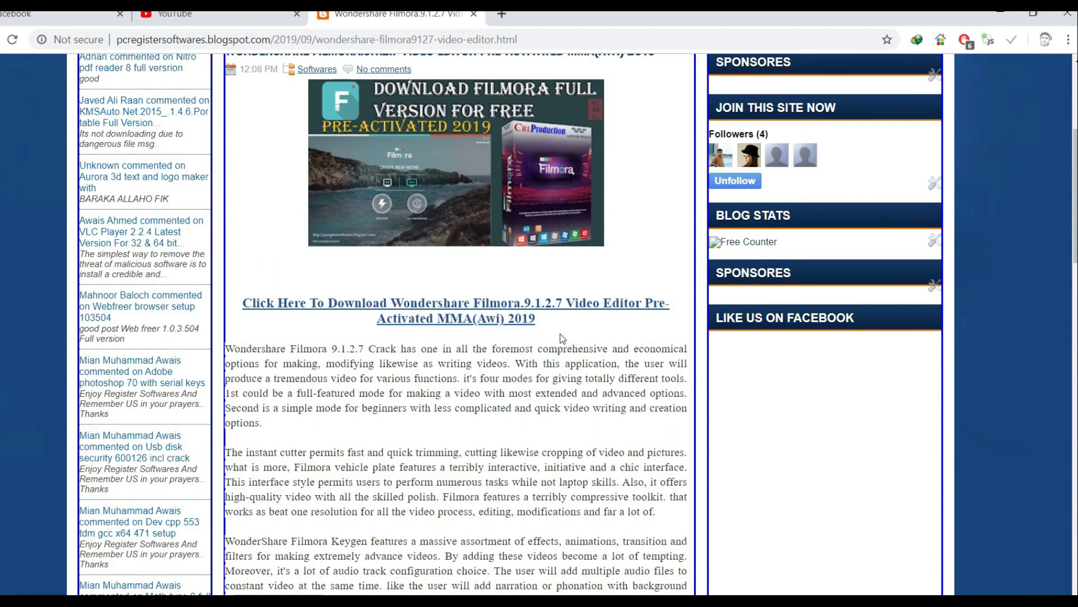
pyautogui.click(504, 302)
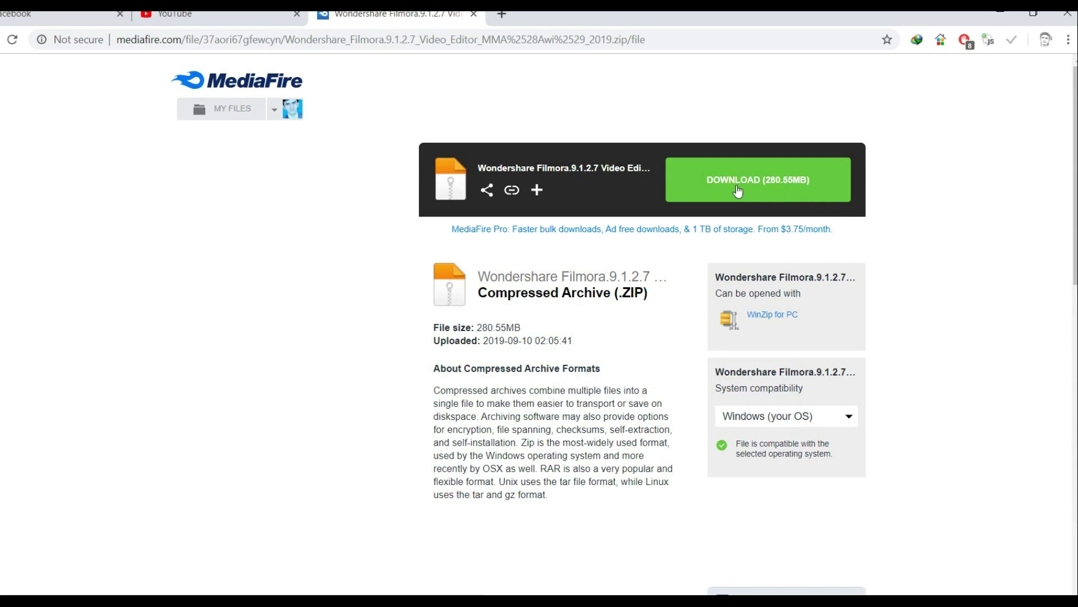
pyautogui.click(787, 187)
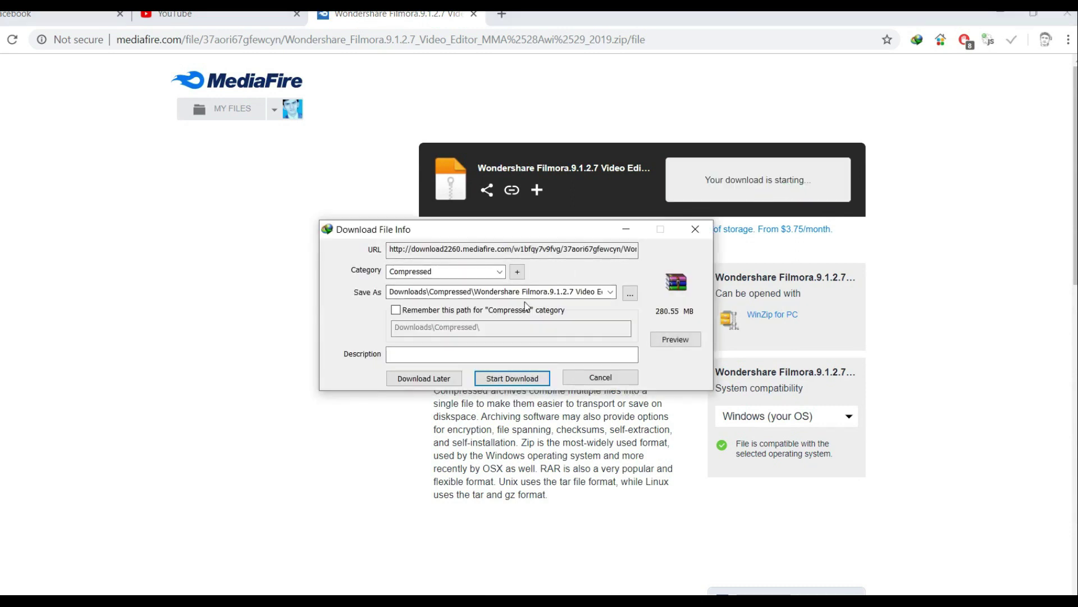
pyautogui.click(522, 377)
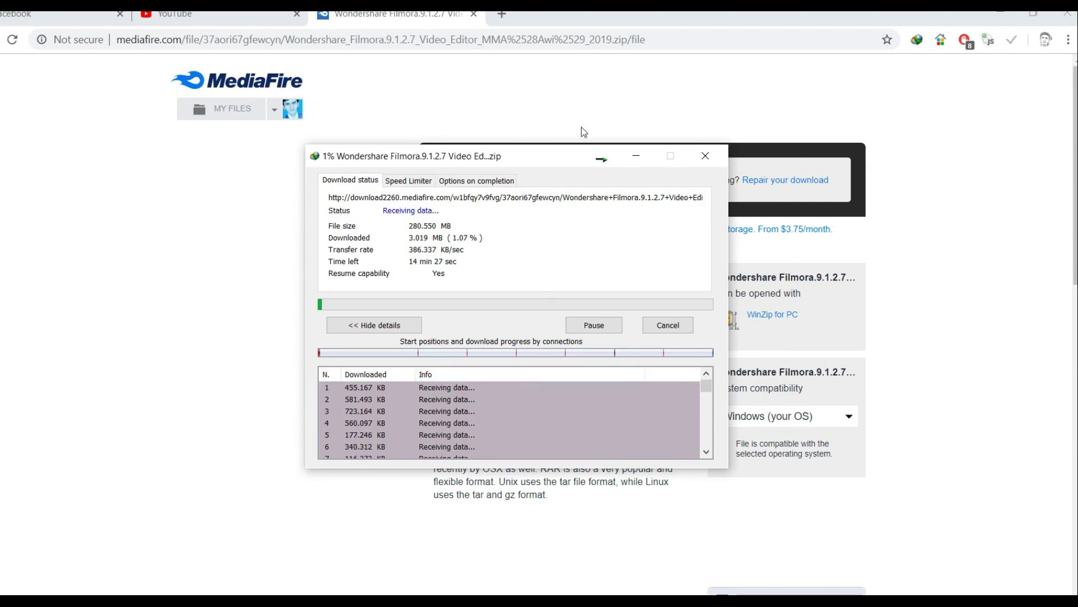
# Step: Close the download progress window and clear the browser and file windows away to reach the desktop
pyautogui.click(1005, 17)
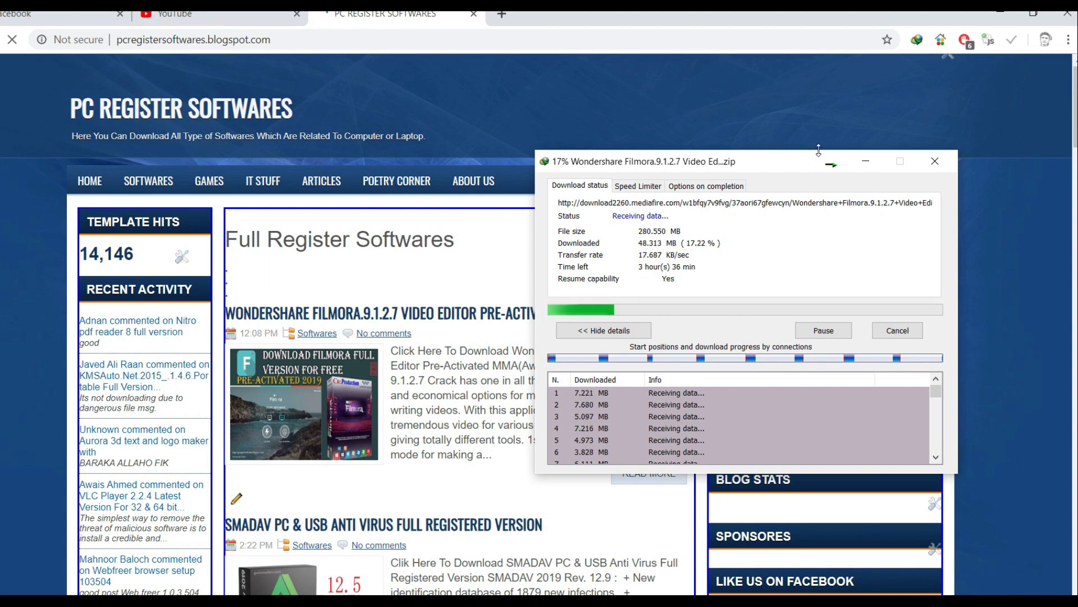
pyautogui.click(935, 161)
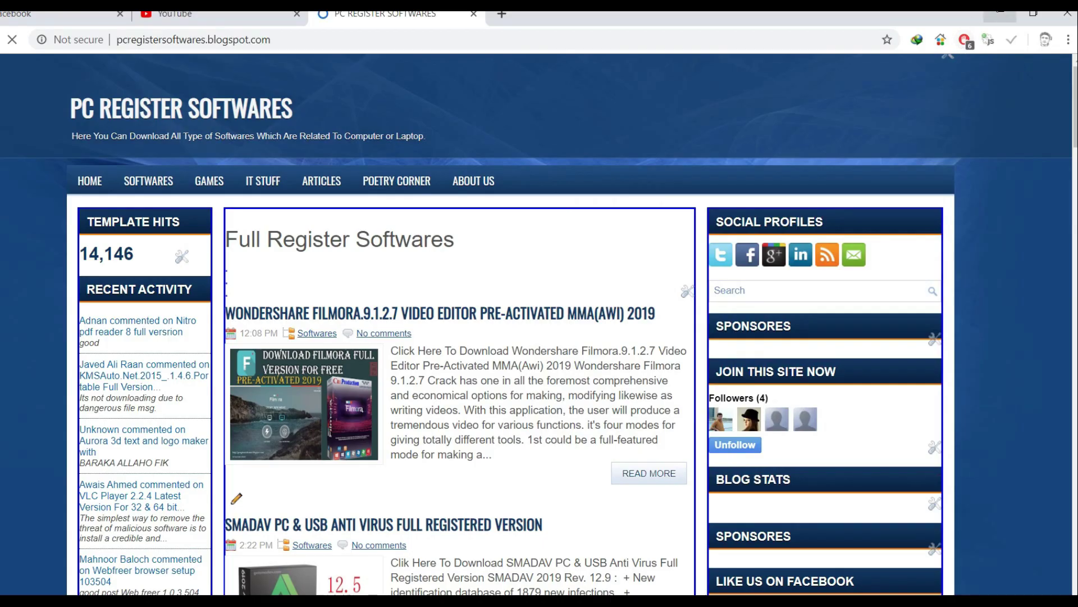
pyautogui.click(1000, 14)
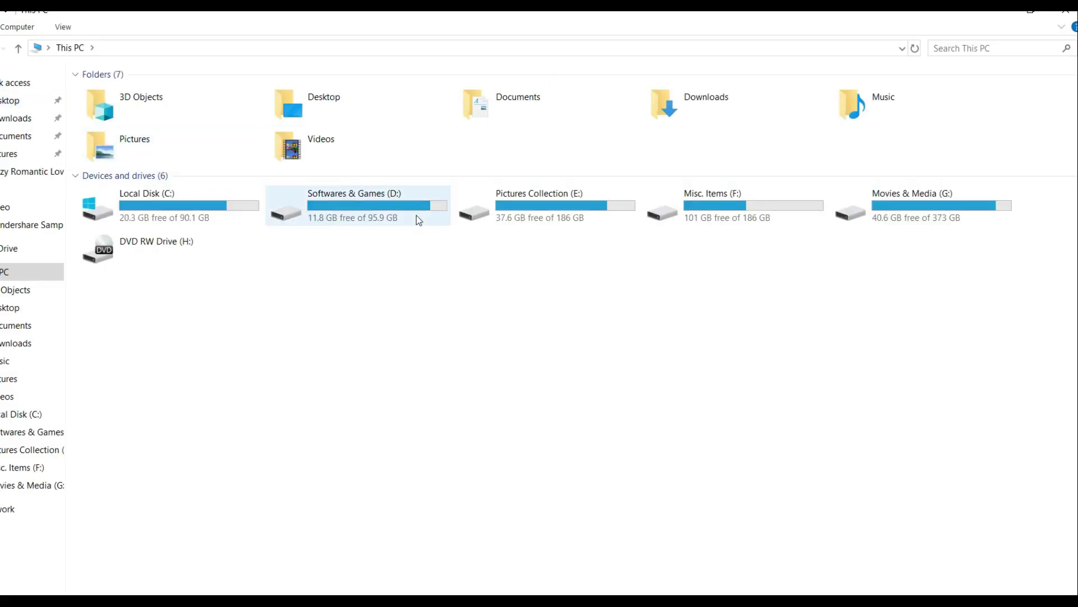
pyautogui.doubleClick(416, 216)
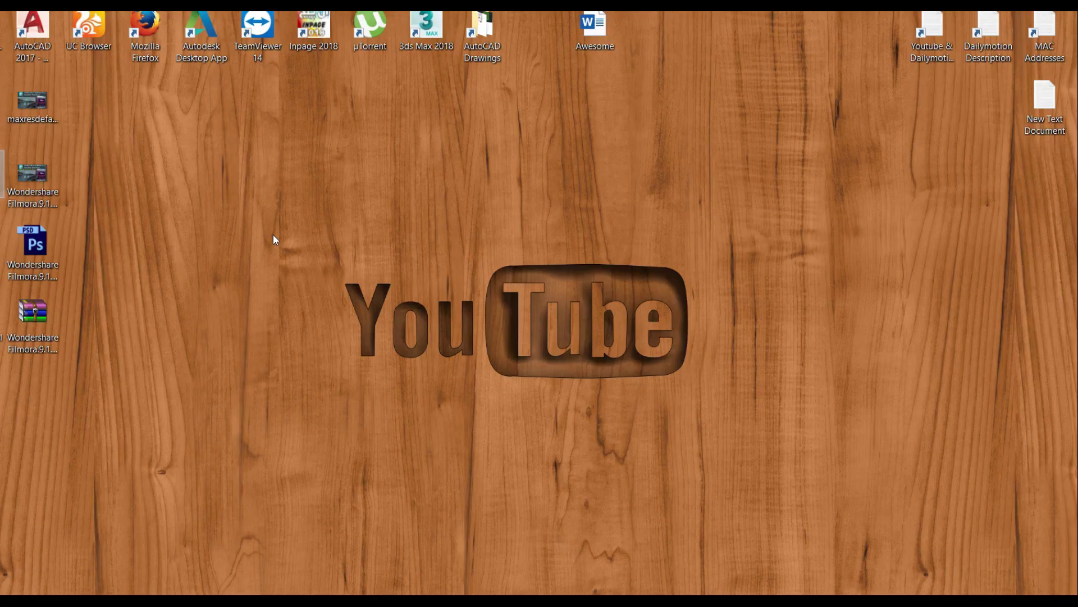
# Step: Move the Filmora zip archive to a free area of the desktop and open it in WinRAR
pyautogui.moveTo(42, 313); pyautogui.dragTo(754, 105)
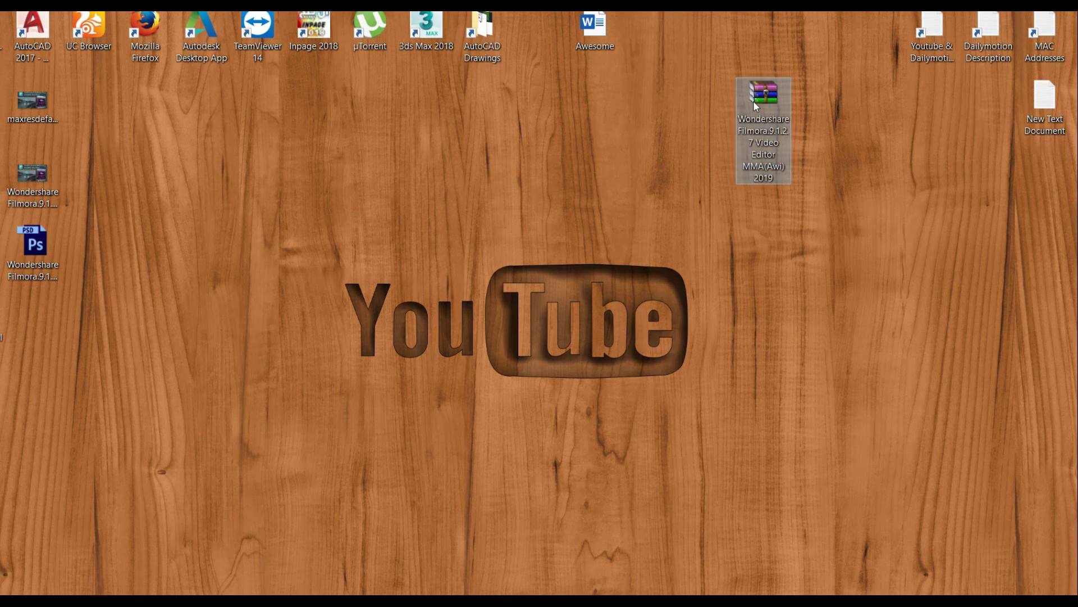
pyautogui.doubleClick(753, 100)
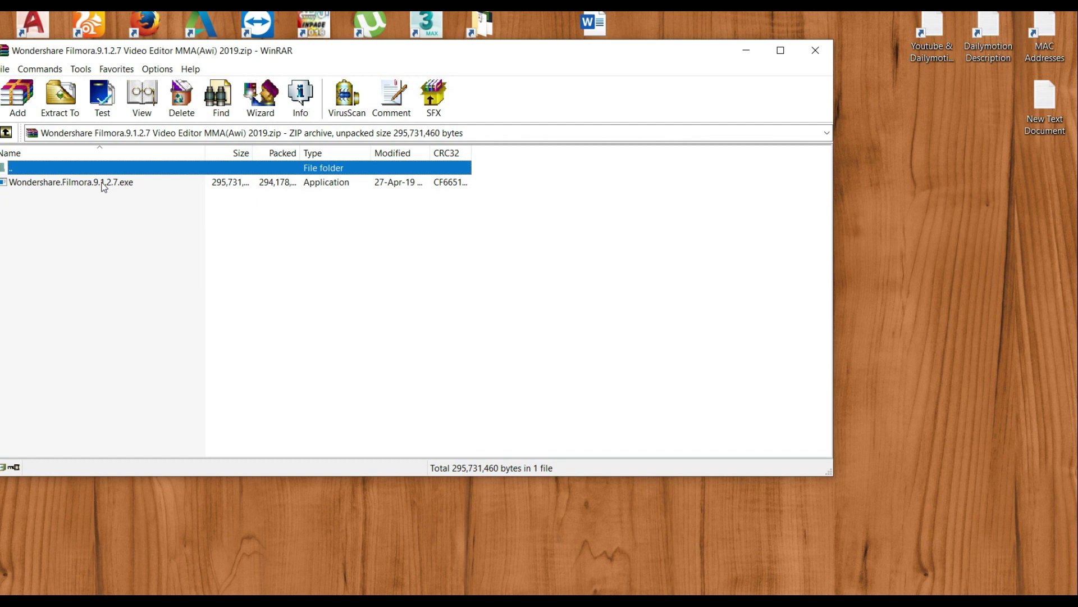
pyautogui.moveTo(191, 57); pyautogui.dragTo(282, 77)
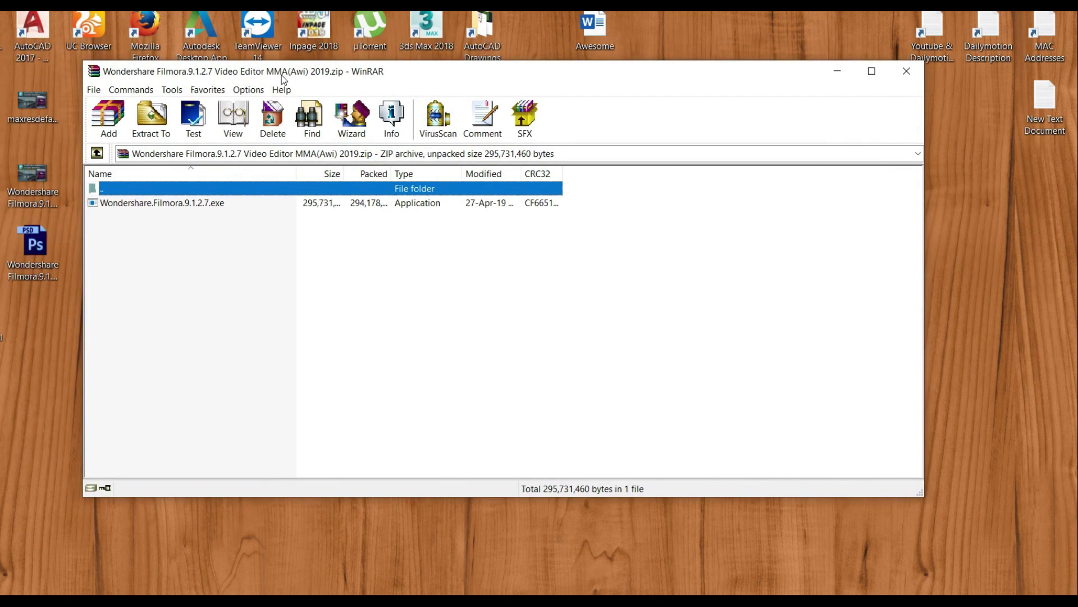
# Step: Run Wondershare.Filmora.9.1.2.7.exe from the archive, start the installation, and minimize the archive window
pyautogui.doubleClick(171, 205)
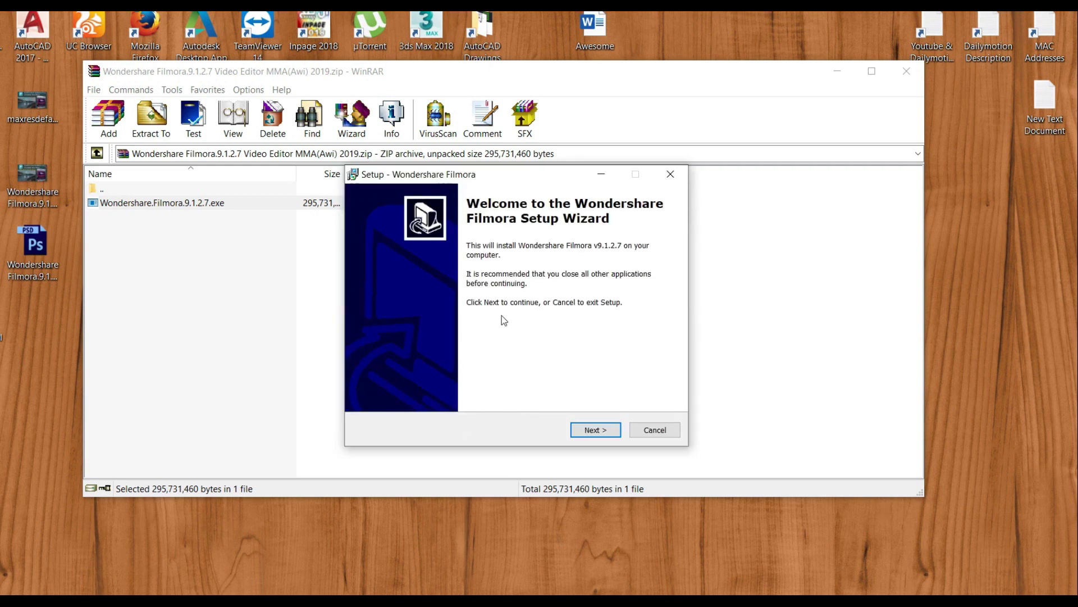
pyautogui.click(597, 429)
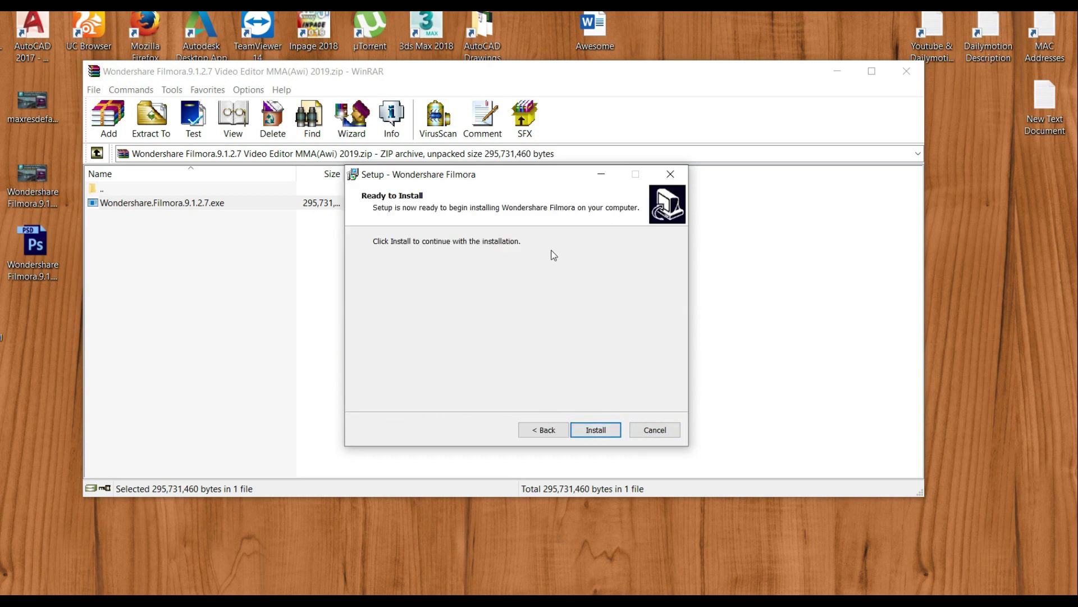
pyautogui.click(596, 429)
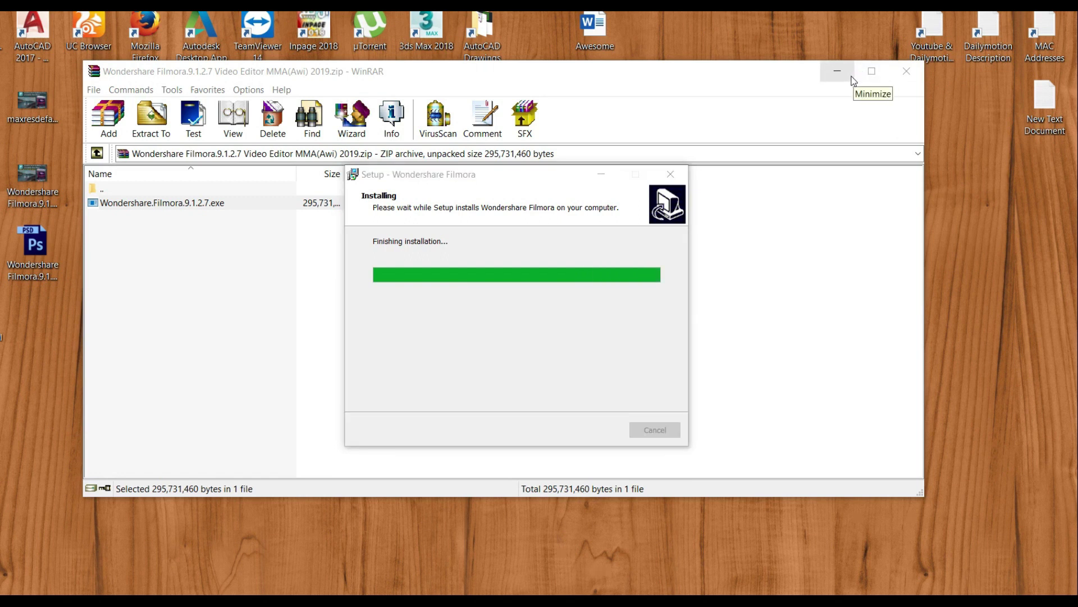
pyautogui.click(852, 77)
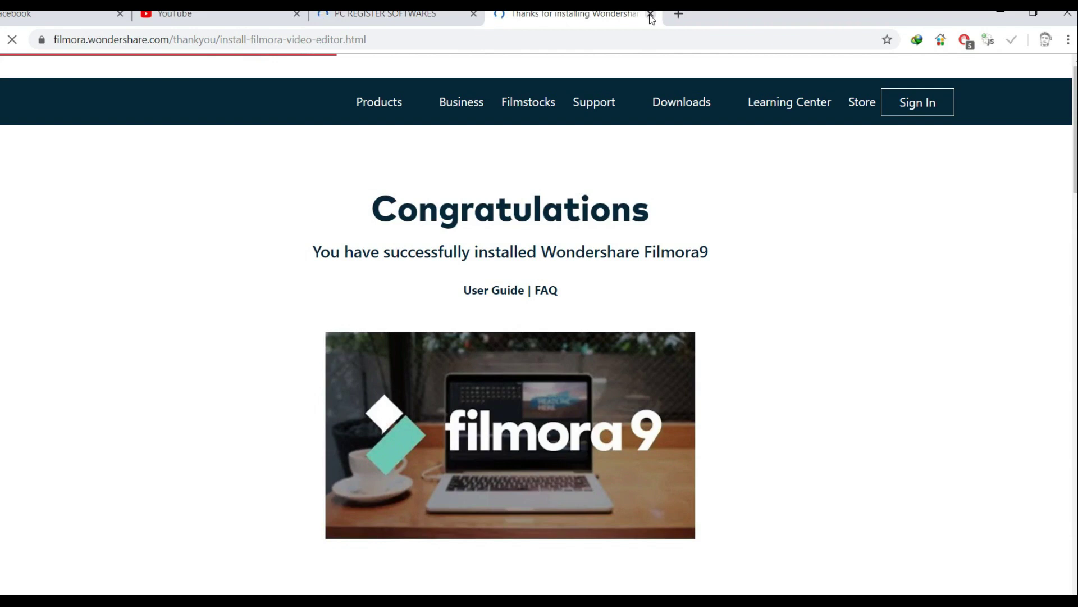
# Step: Close the Filmora thank-you page, minimize the browser, and finish the setup wizard
pyautogui.click(651, 15)
pyautogui.click(1000, 13)
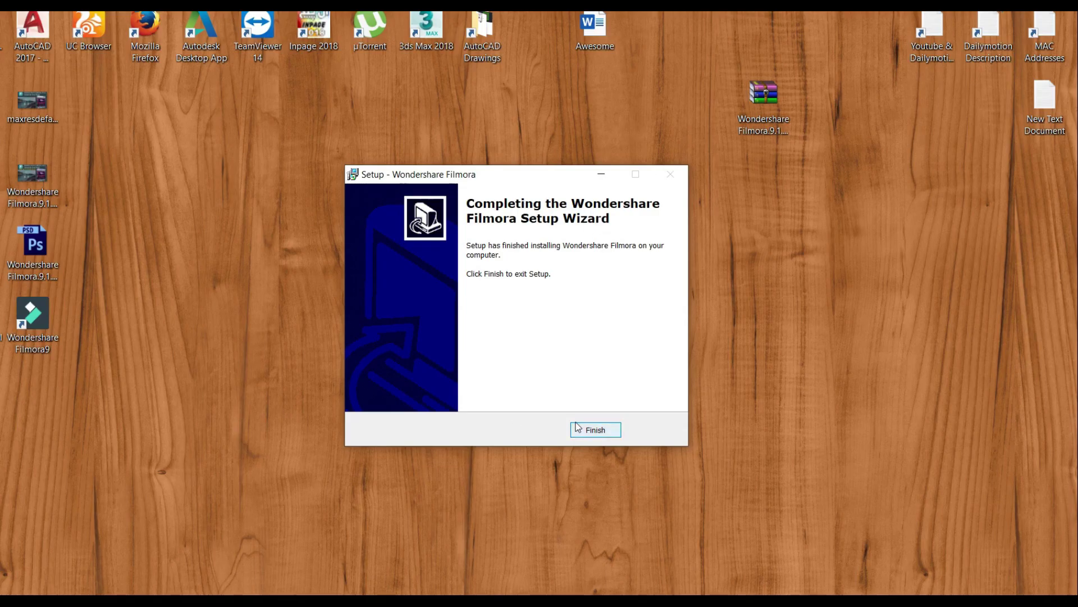
pyautogui.click(607, 431)
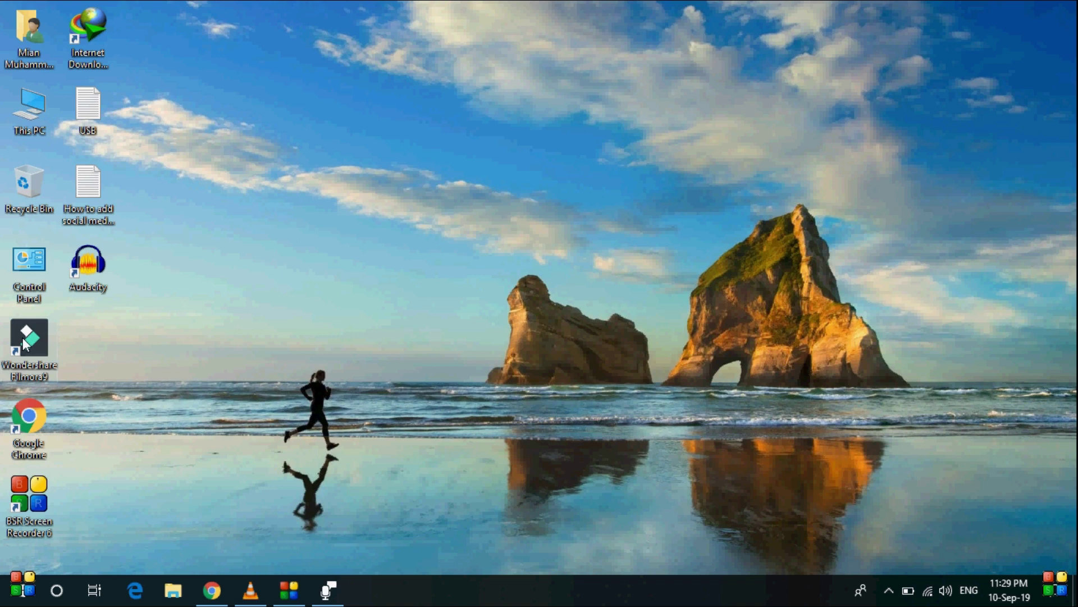
# Step: Launch Wondershare Filmora9 and create a new project in 16:9 (Widescreen), dismissing the Message Center
pyautogui.doubleClick(25, 344)
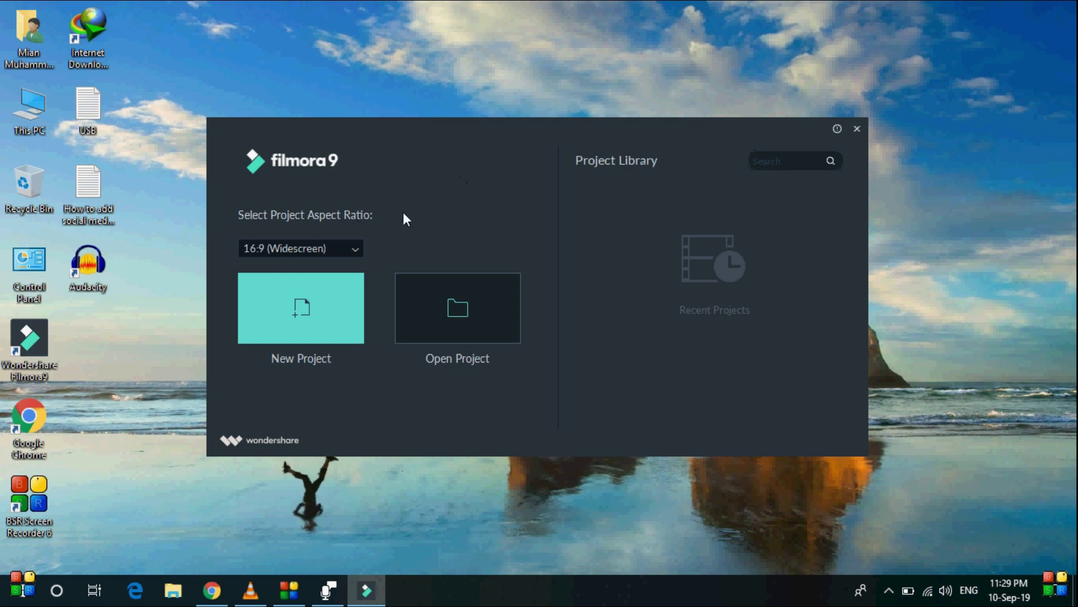
pyautogui.click(354, 252)
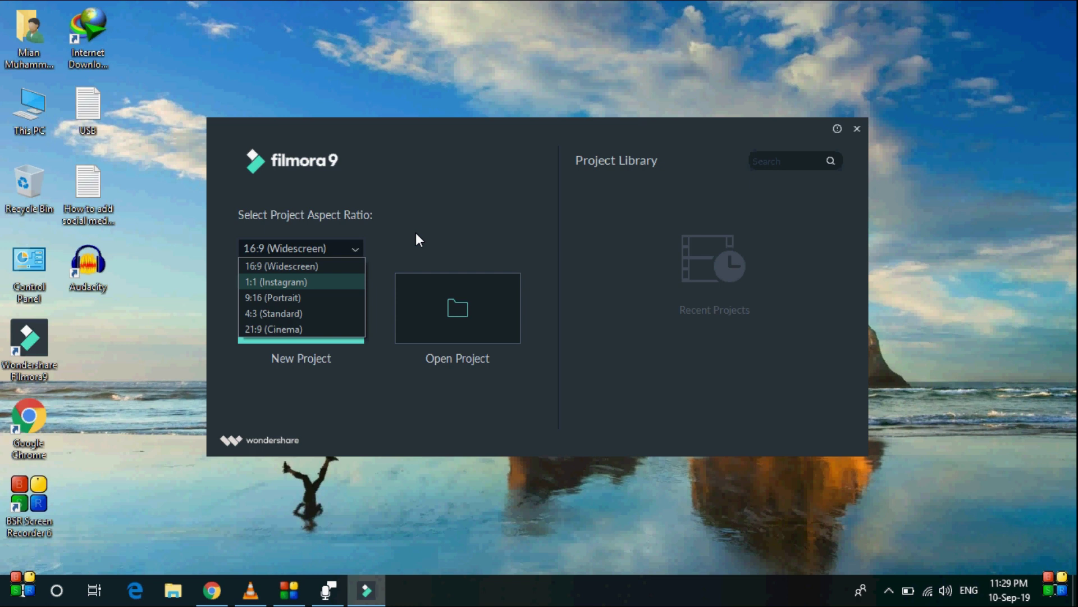
pyautogui.click(366, 239)
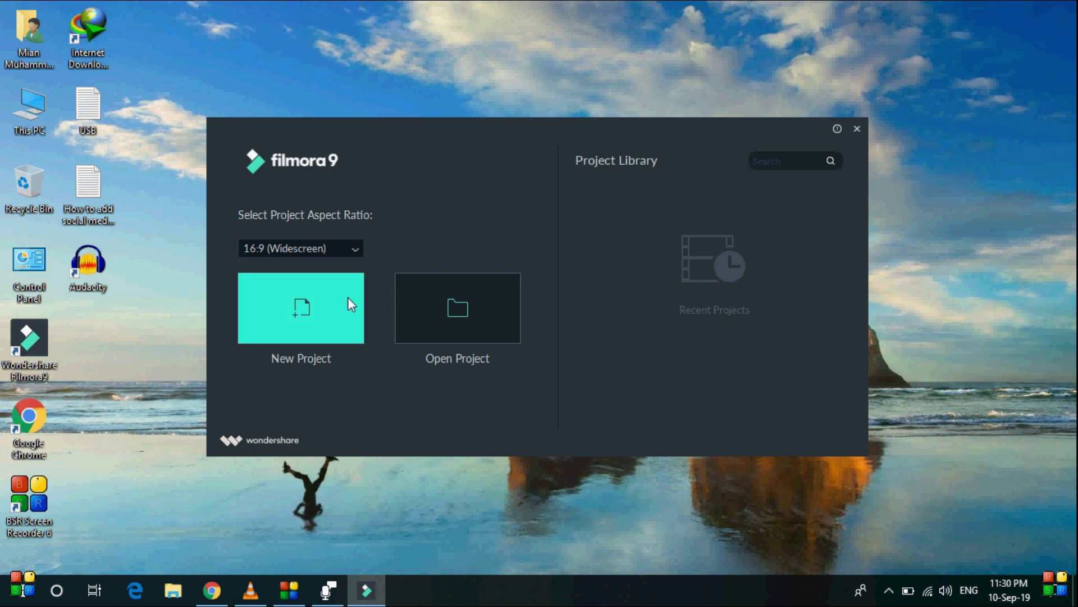
pyautogui.click(296, 304)
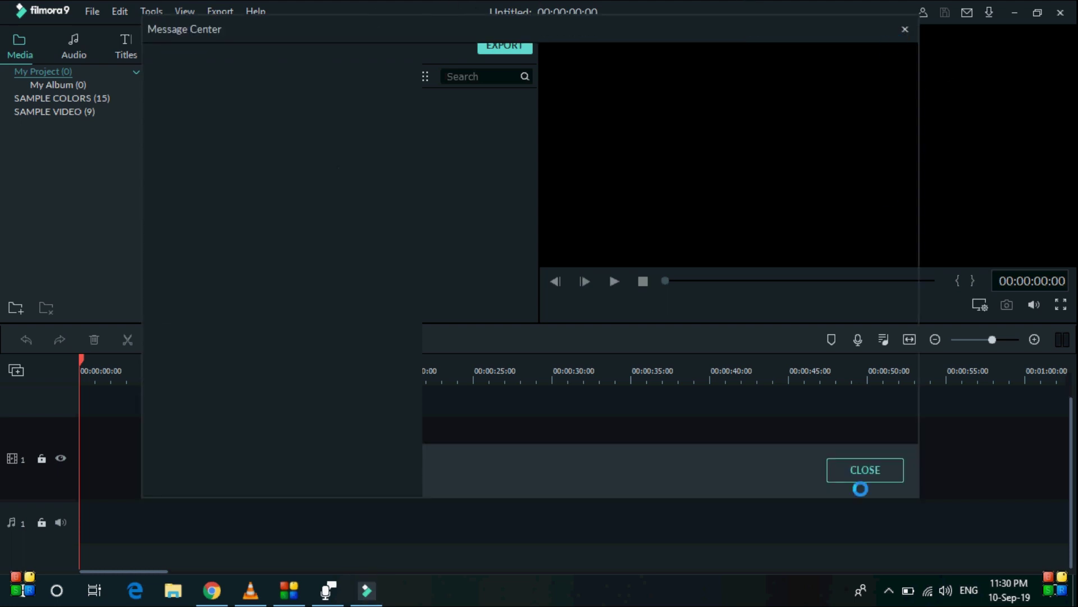
pyautogui.click(867, 474)
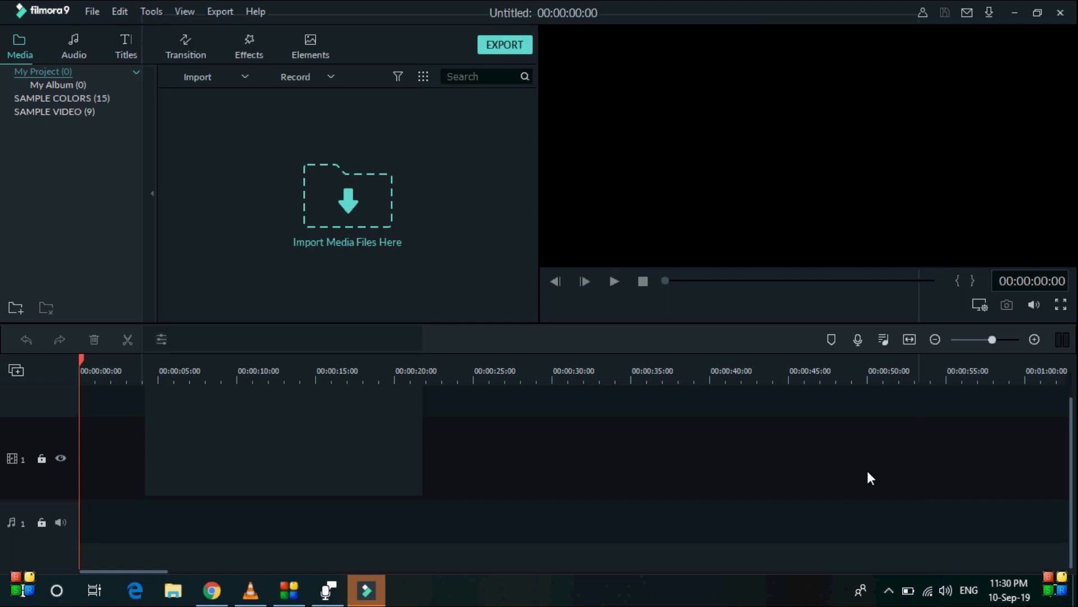
# Step: Check Filmora's activation status in the Offline Activation dialog and close it
pyautogui.click(258, 11)
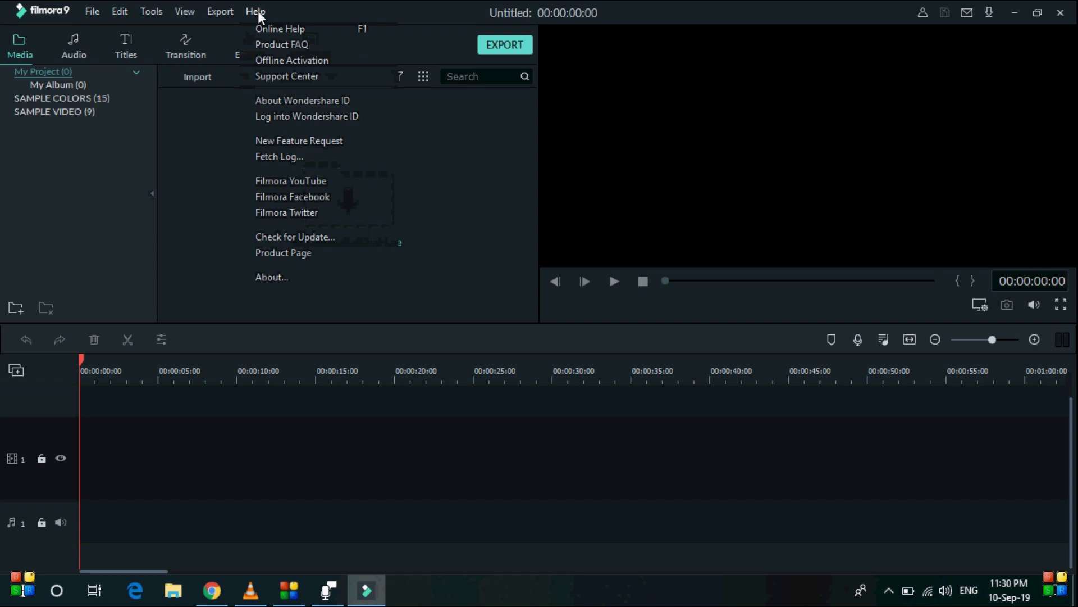
pyautogui.click(329, 63)
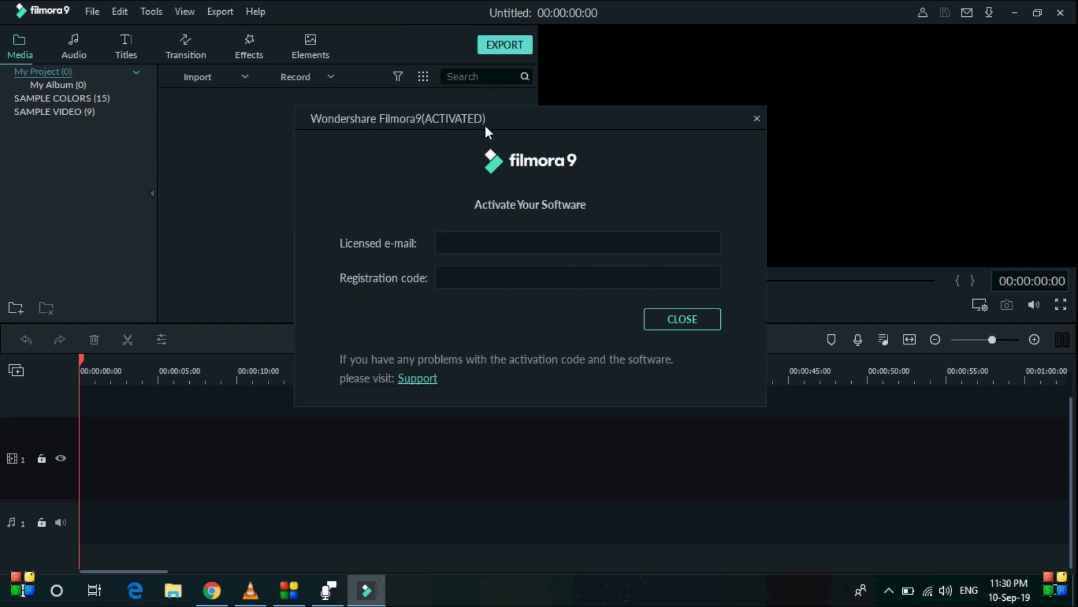
pyautogui.click(690, 319)
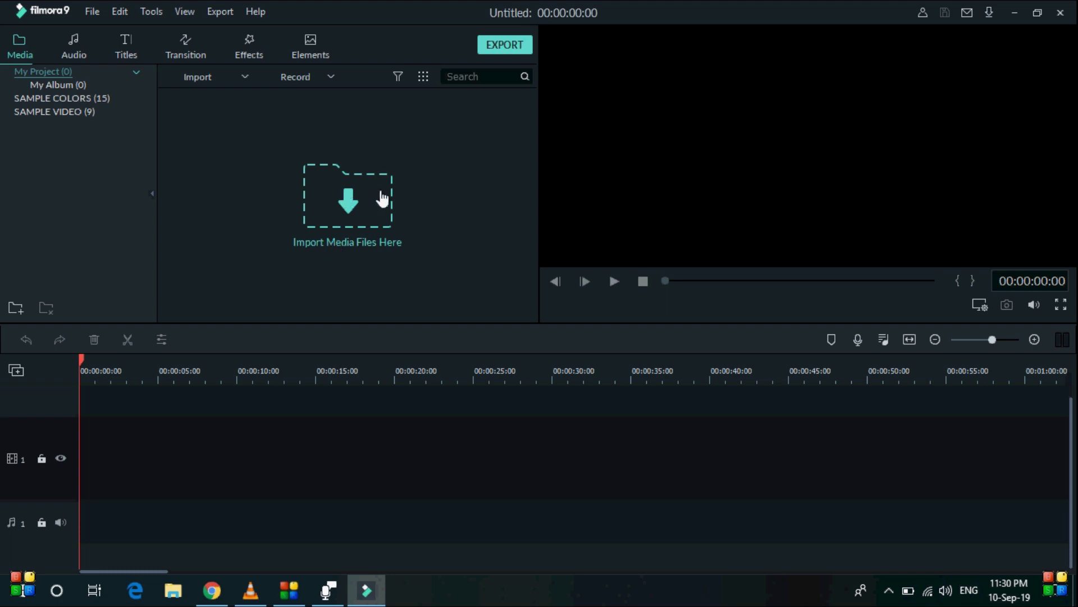
# Step: Import the Sample Video file from the Youtube Data folder and place it on the timeline
pyautogui.click(363, 205)
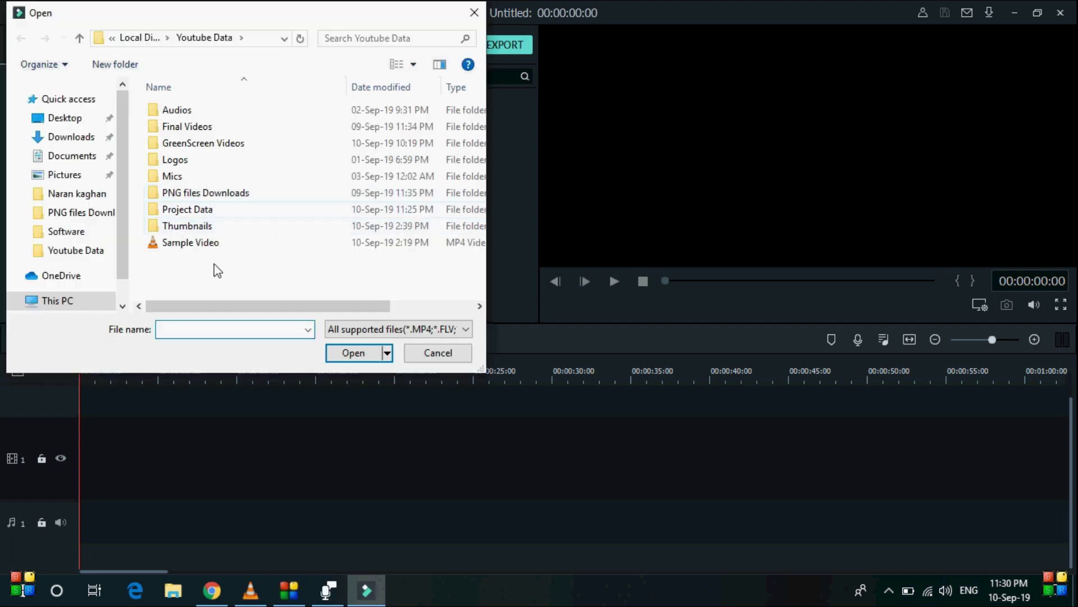
pyautogui.doubleClick(209, 246)
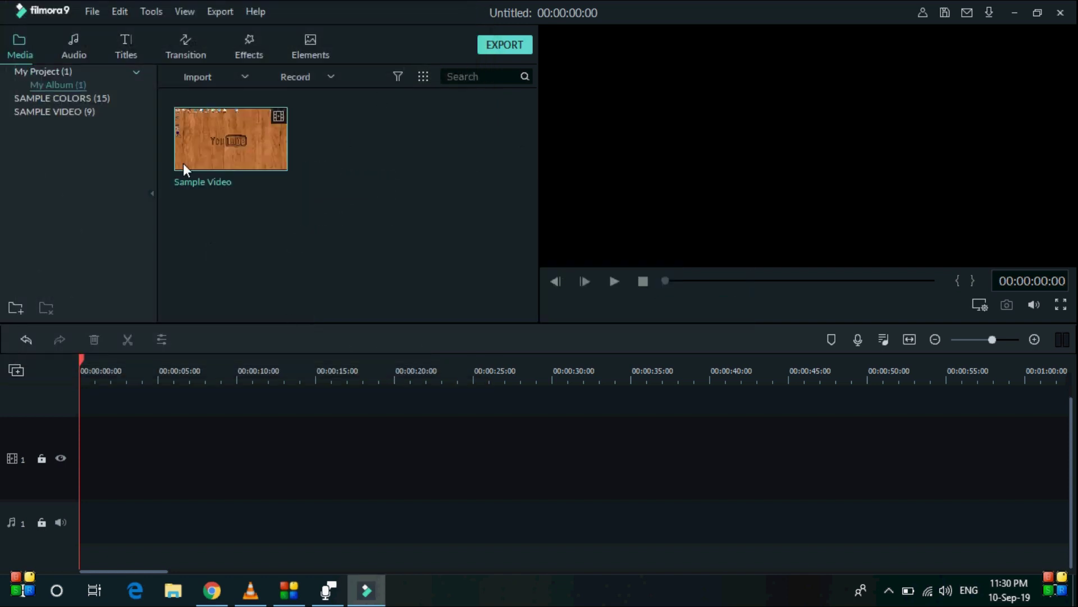
pyautogui.click(231, 139)
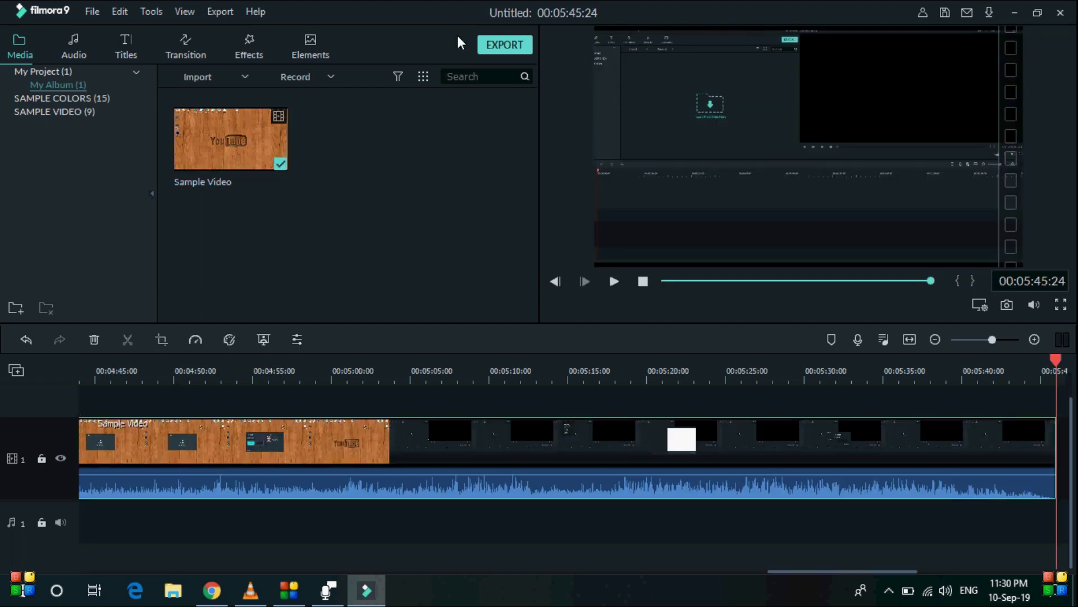
# Step: Review the local MP4 export options and their quality, video and audio settings, and close the dialog without exporting
pyautogui.click(509, 44)
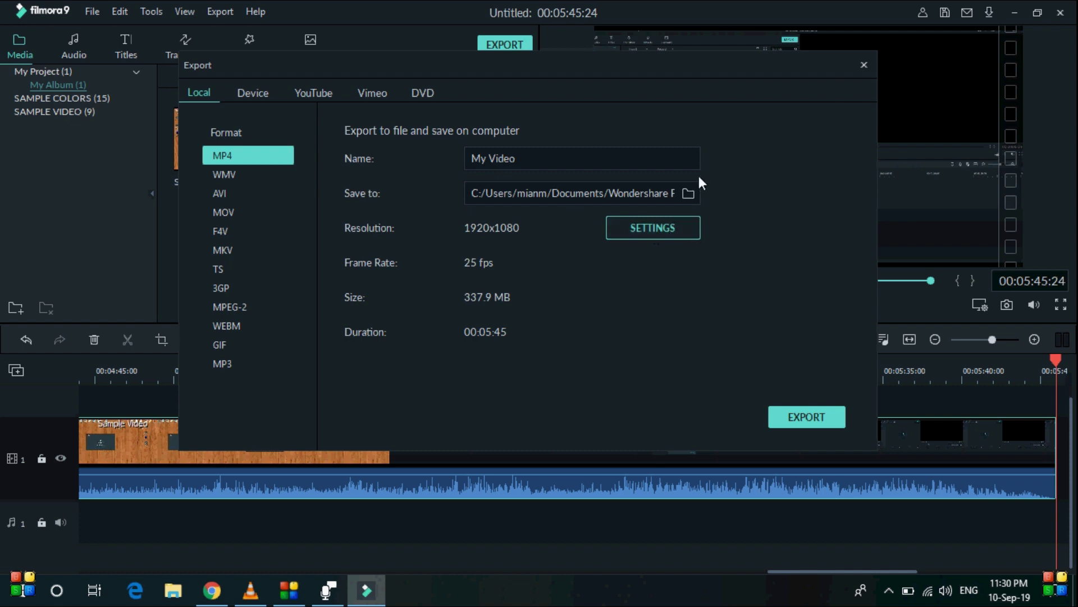
pyautogui.click(675, 230)
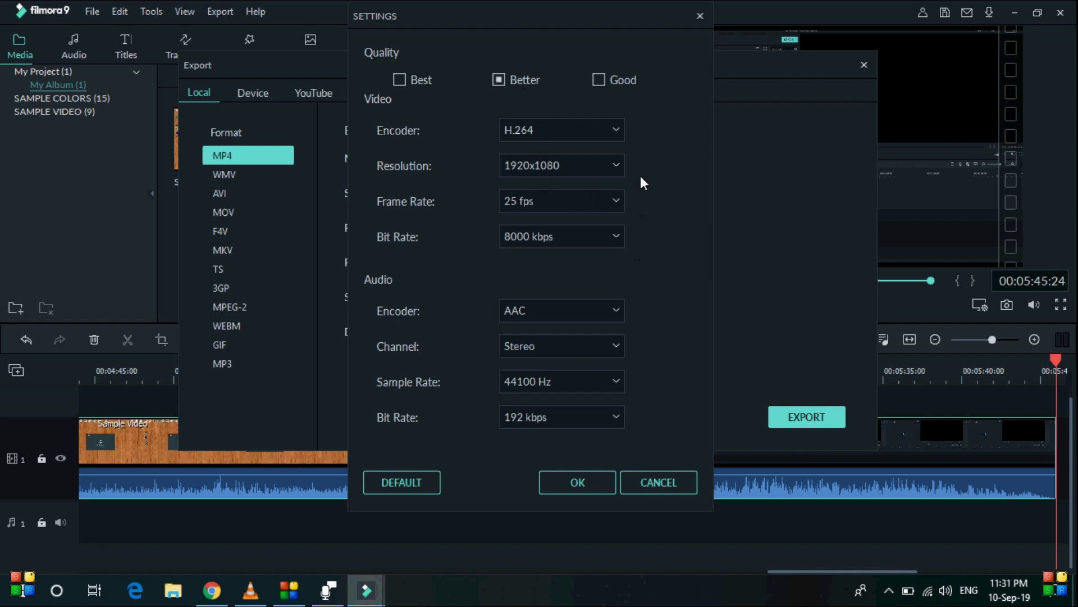
pyautogui.click(567, 481)
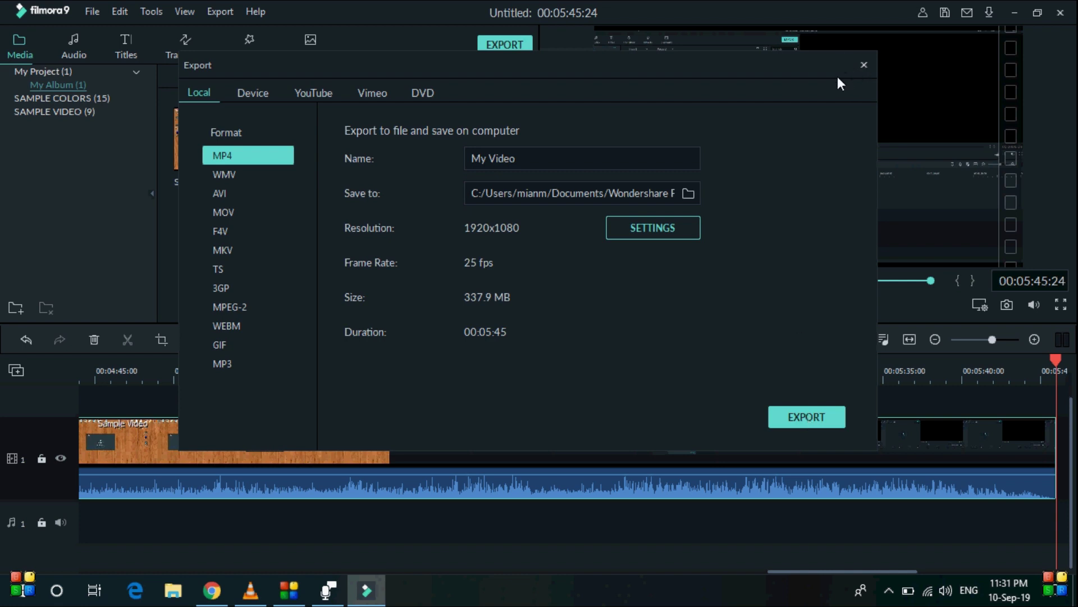
pyautogui.click(866, 65)
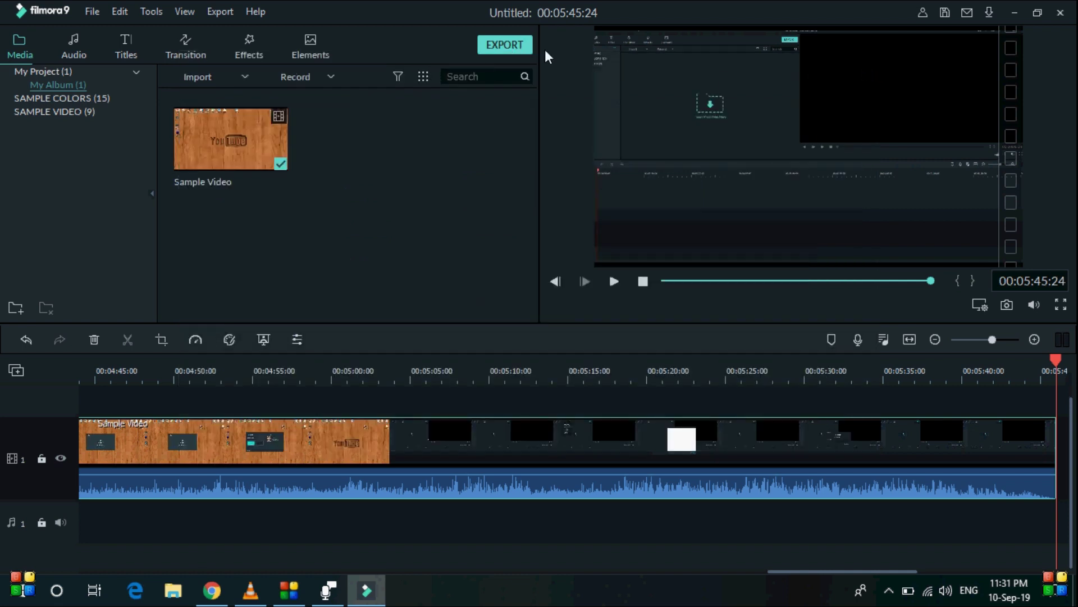